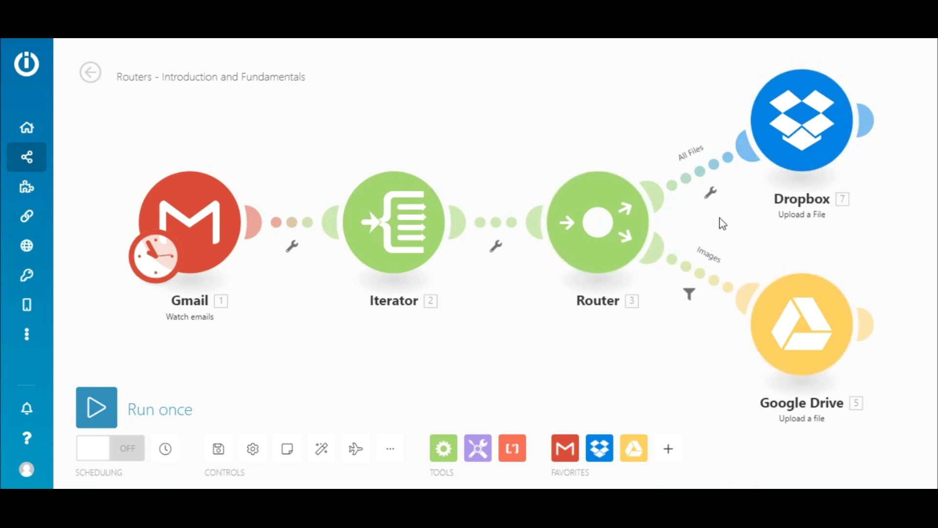
# - Open the filter setup on the All Files route between Router and Dropbox
pyautogui.click(686, 178)
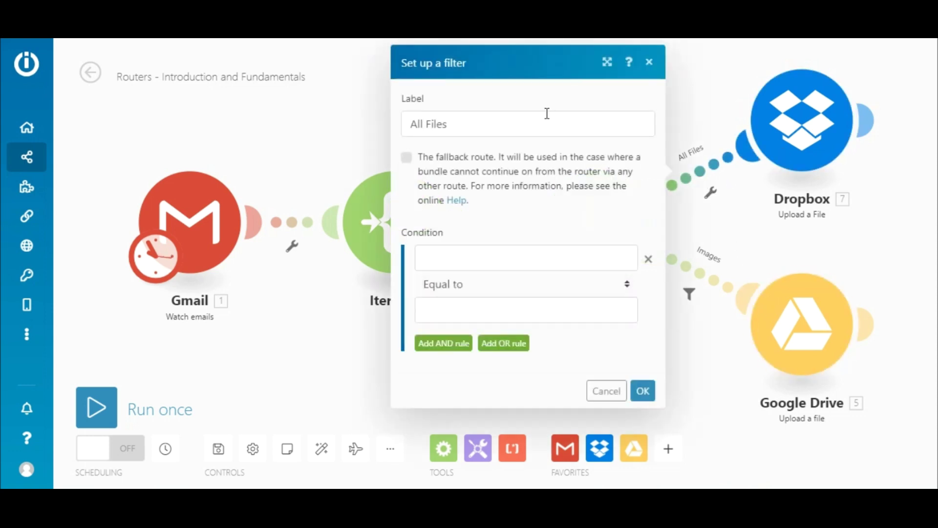
# - Filter the Dropbox route as 'PDF': Iterator MIME type contains (case insensitive) 'PDF'
pyautogui.moveTo(547, 113); pyautogui.dragTo(365, 131)
pyautogui.write('PDF')
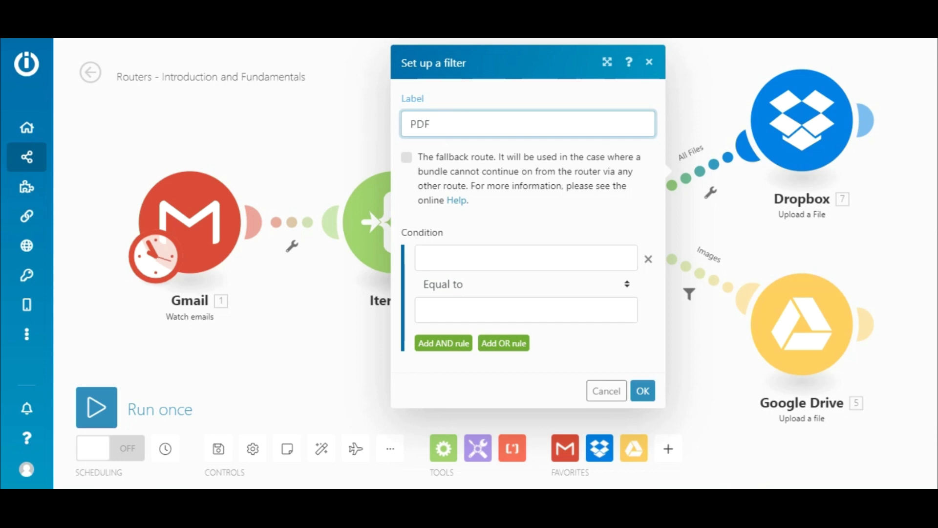
pyautogui.click(595, 259)
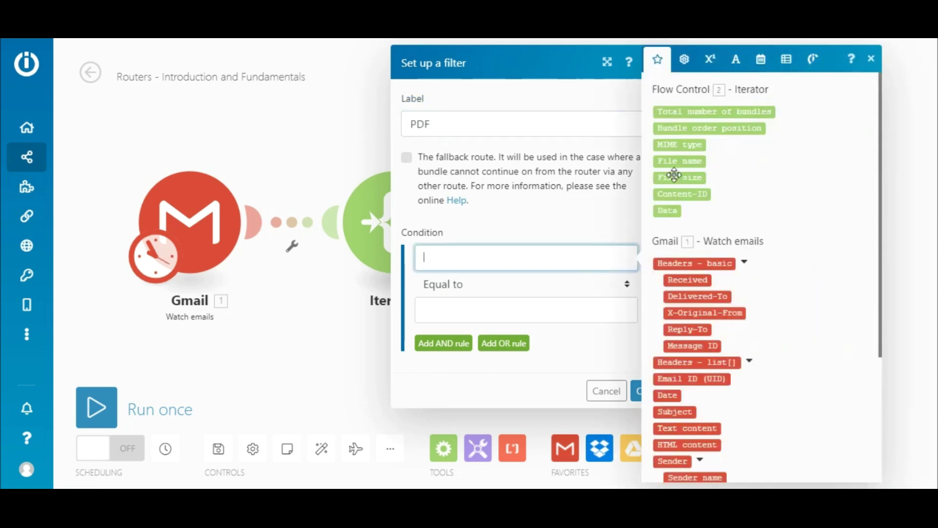
pyautogui.click(679, 145)
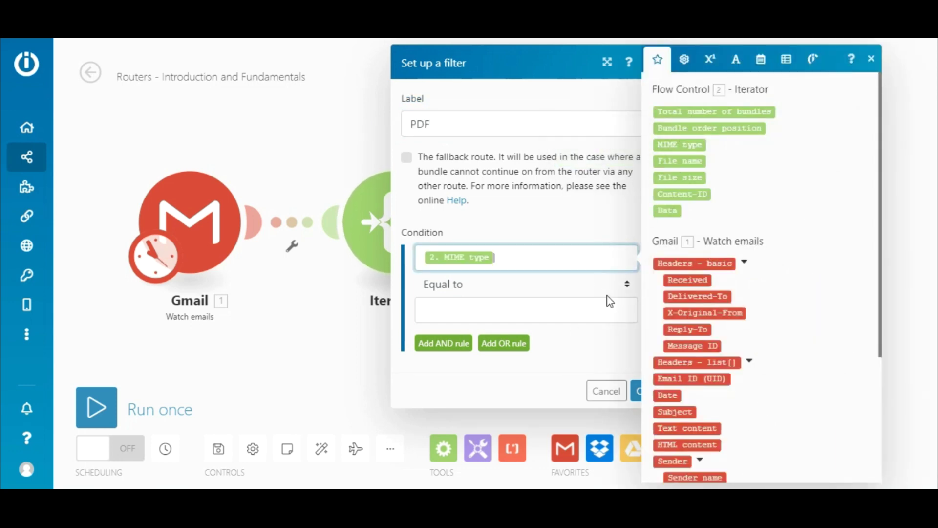
pyautogui.click(627, 284)
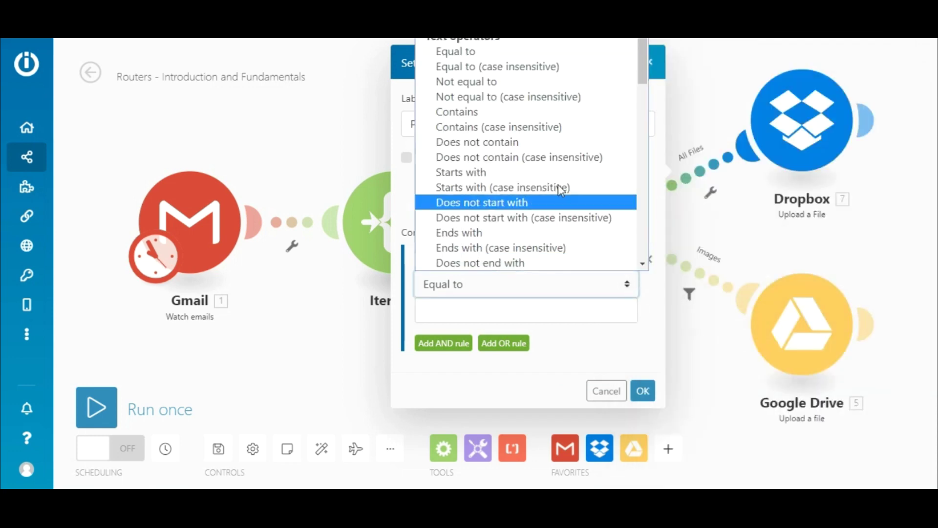
pyautogui.click(554, 127)
pyautogui.click(494, 306)
pyautogui.write('PDF')
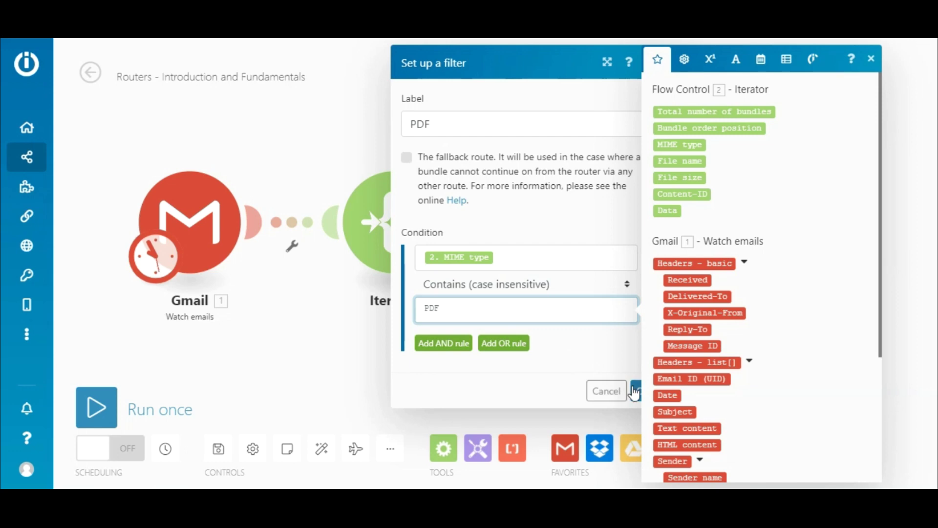
pyautogui.click(635, 391)
# - Turn the Images route into an unlabelled fallback route with its MIME type condition removed
pyautogui.click(701, 281)
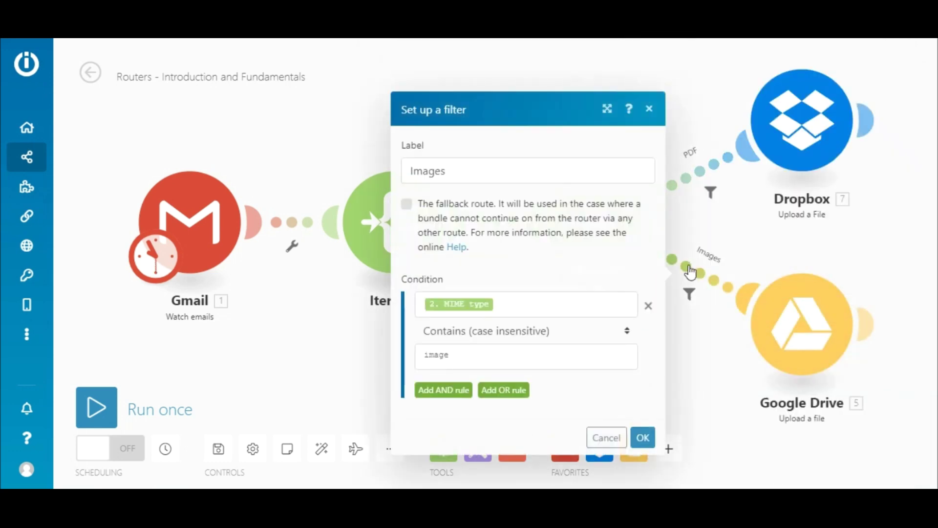
pyautogui.click(648, 305)
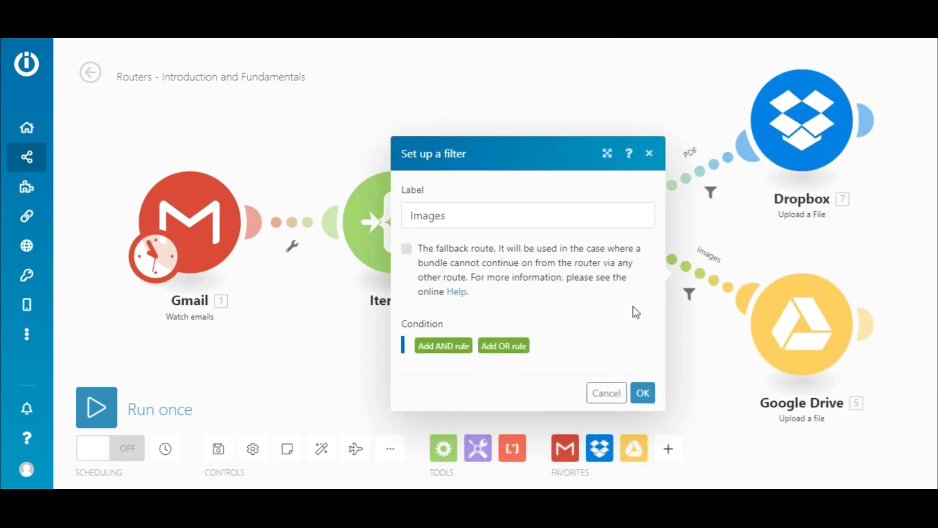
pyautogui.click(406, 249)
pyautogui.moveTo(451, 216); pyautogui.dragTo(404, 215)
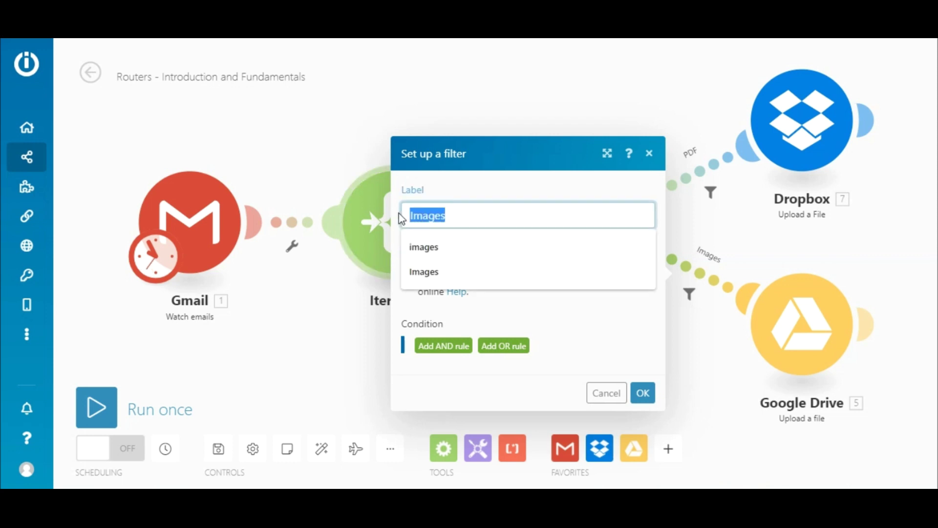
pyautogui.press('BackSpace')
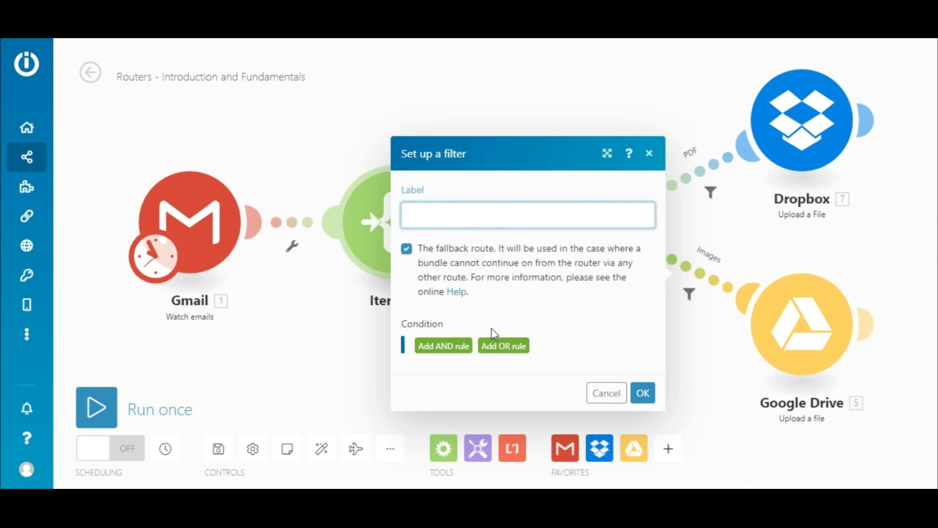
pyautogui.click(642, 395)
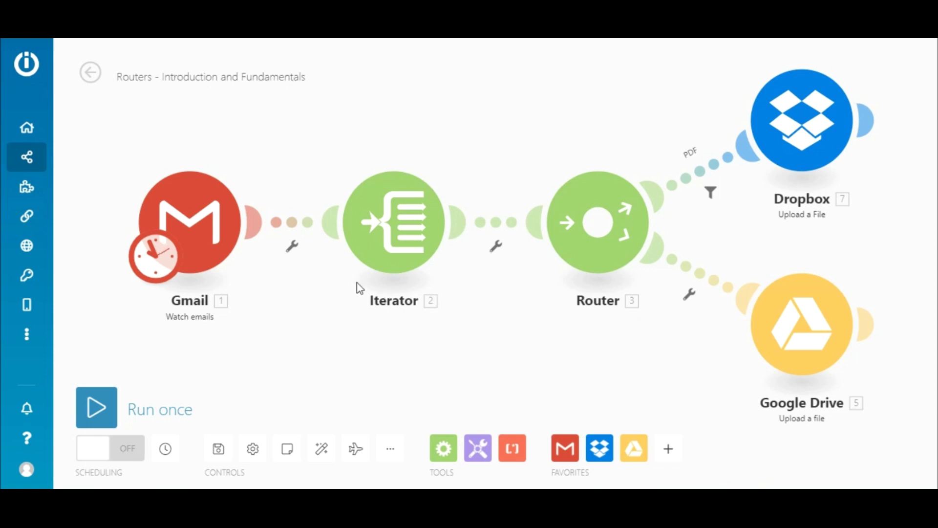
pyautogui.rightClick(202, 226)
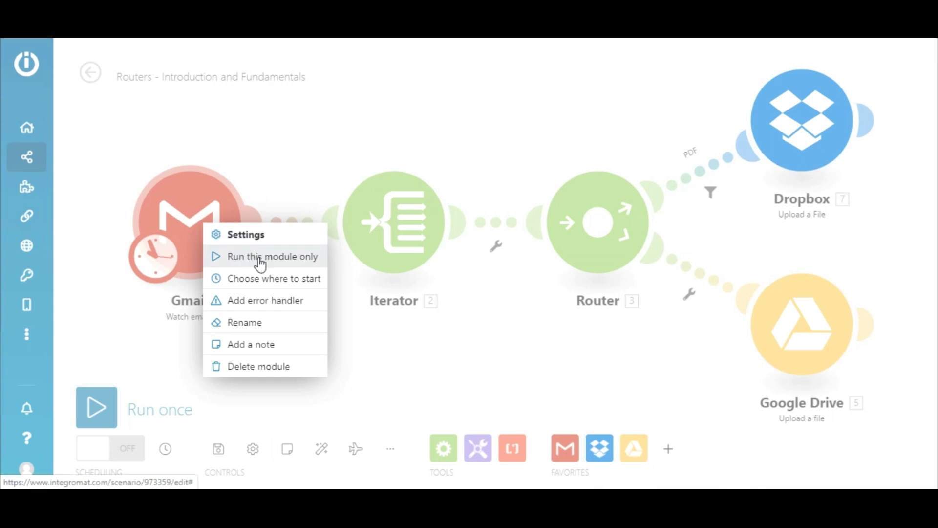
# - Set the Gmail trigger to start from All emails, then run the scenario once
pyautogui.click(279, 278)
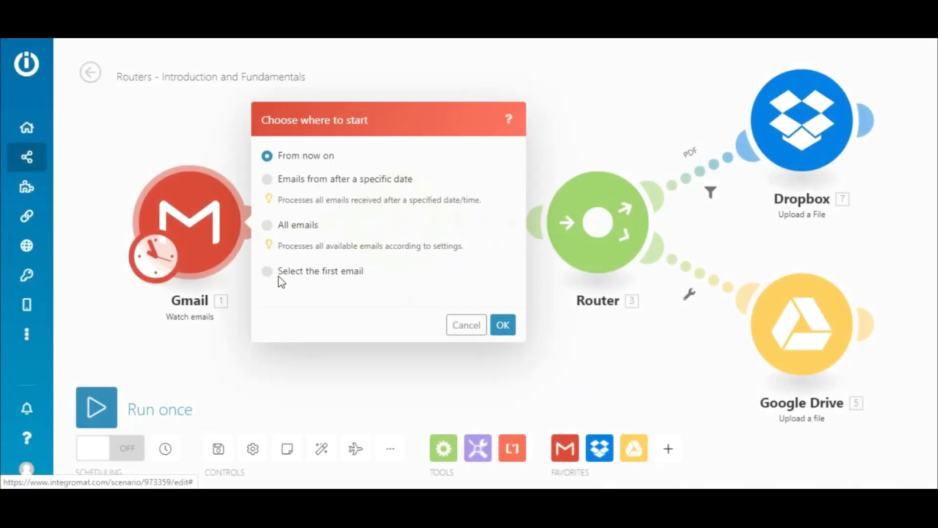
pyautogui.click(267, 225)
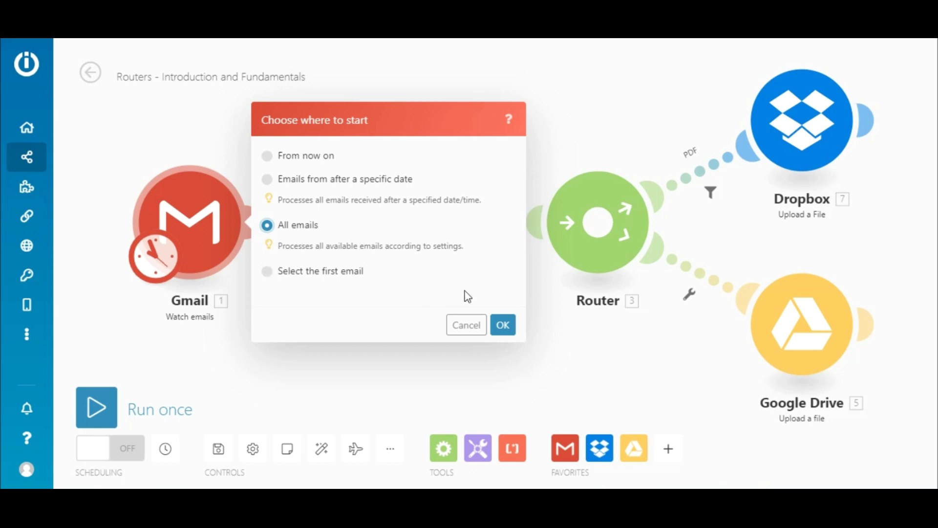
pyautogui.click(503, 325)
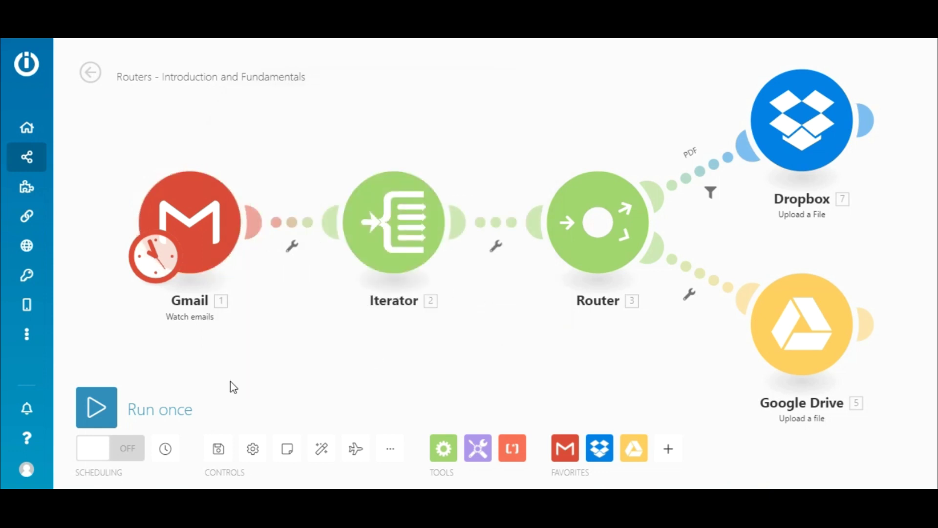
pyautogui.click(96, 407)
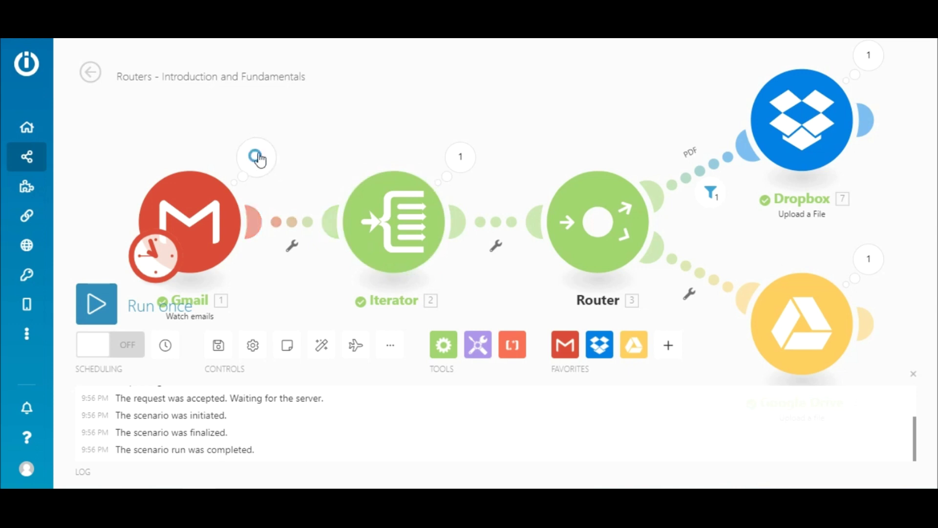
pyautogui.click(254, 156)
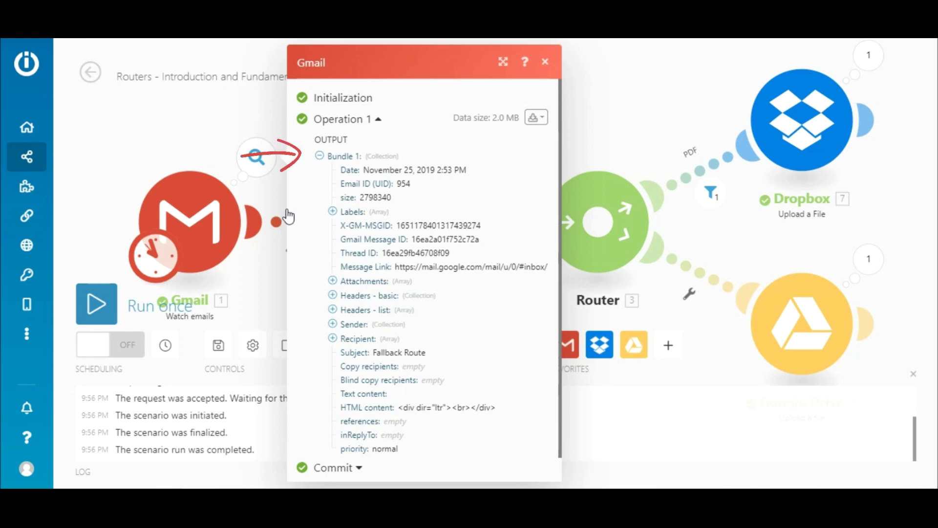
pyautogui.click(333, 281)
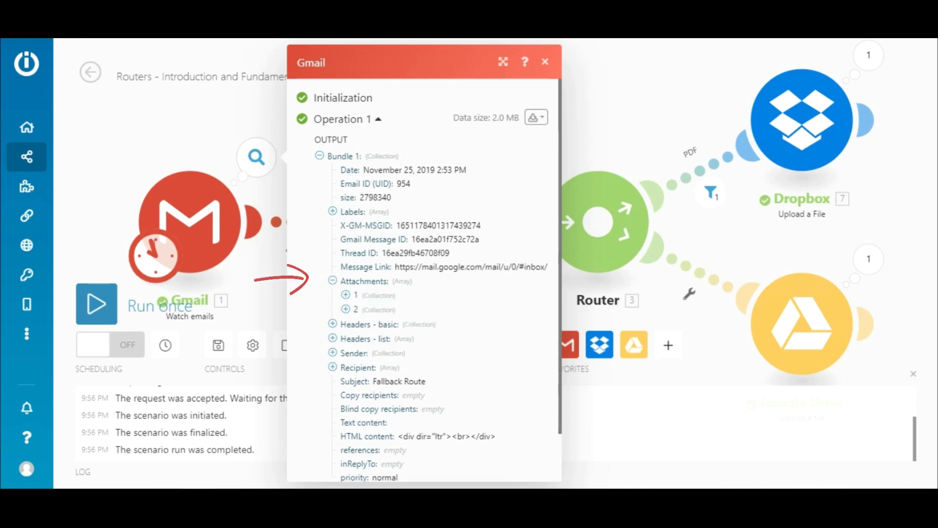
pyautogui.click(345, 295)
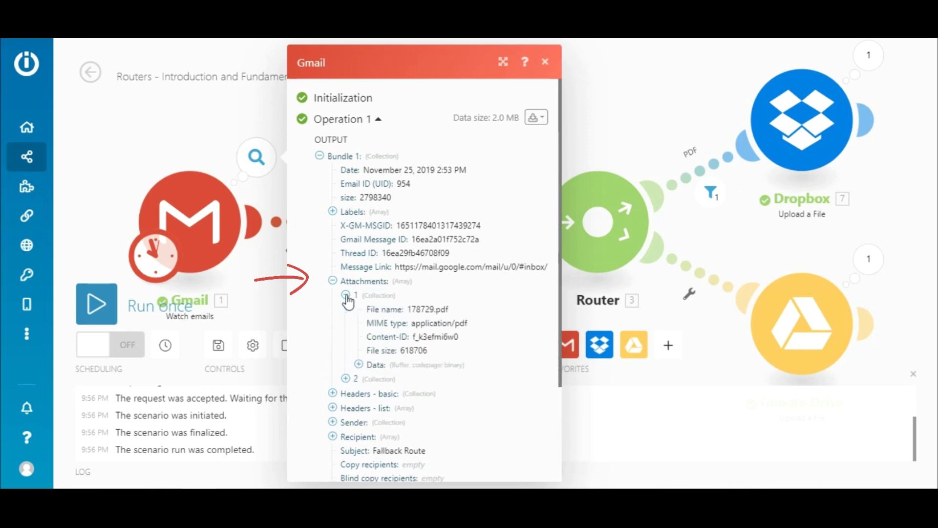
pyautogui.click(346, 379)
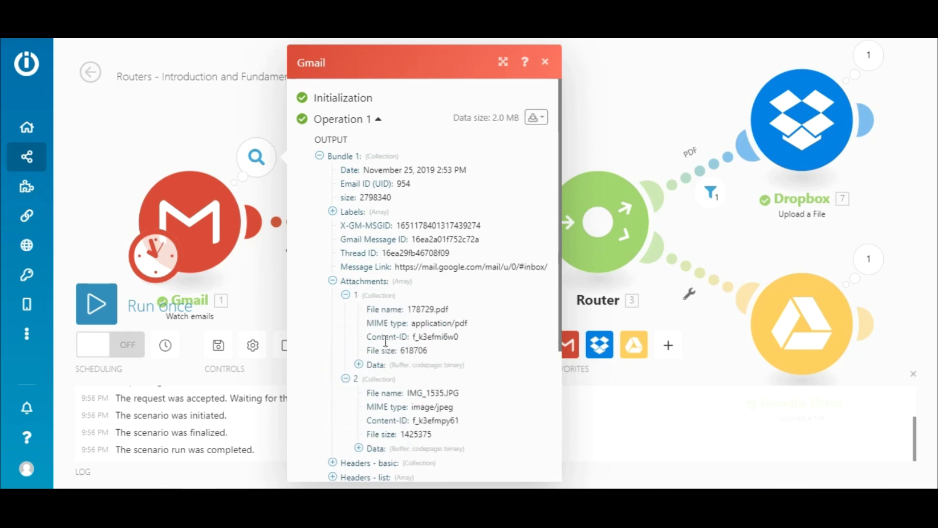
pyautogui.press('Escape')
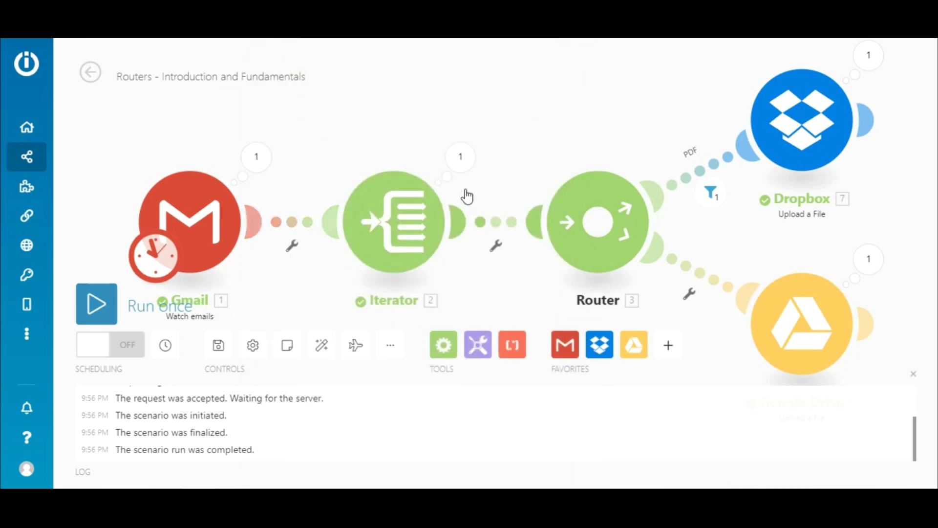
# - Inspect the Iterator's Array bundles, the PDF filter's pass/block results and the Dropbox output
pyautogui.click(459, 156)
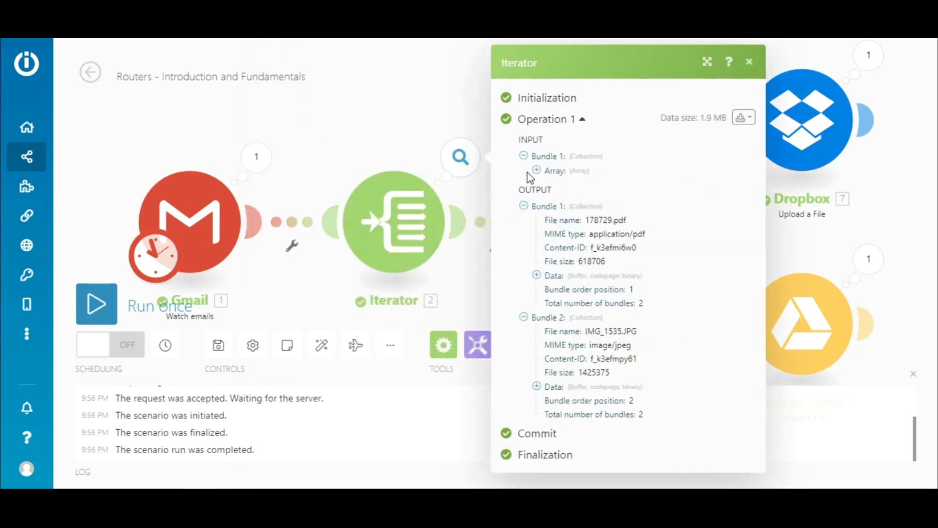
pyautogui.click(536, 170)
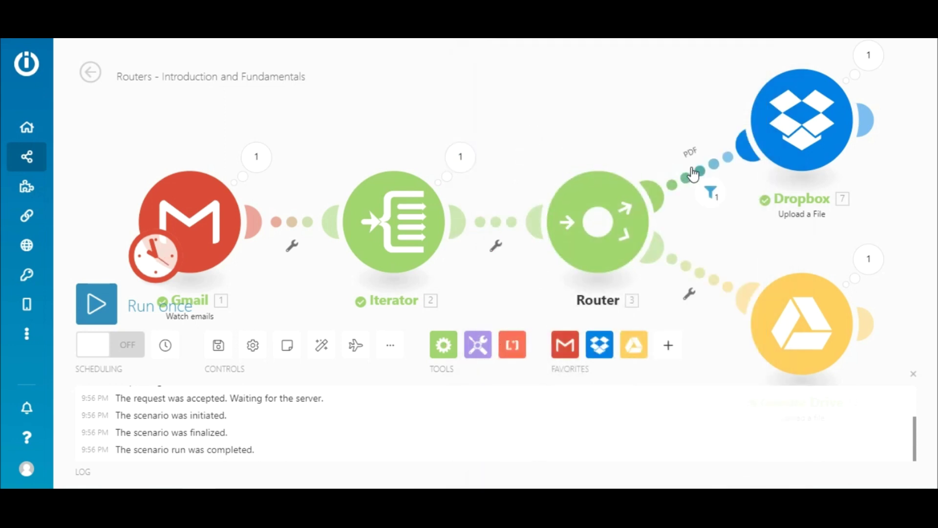
pyautogui.click(712, 198)
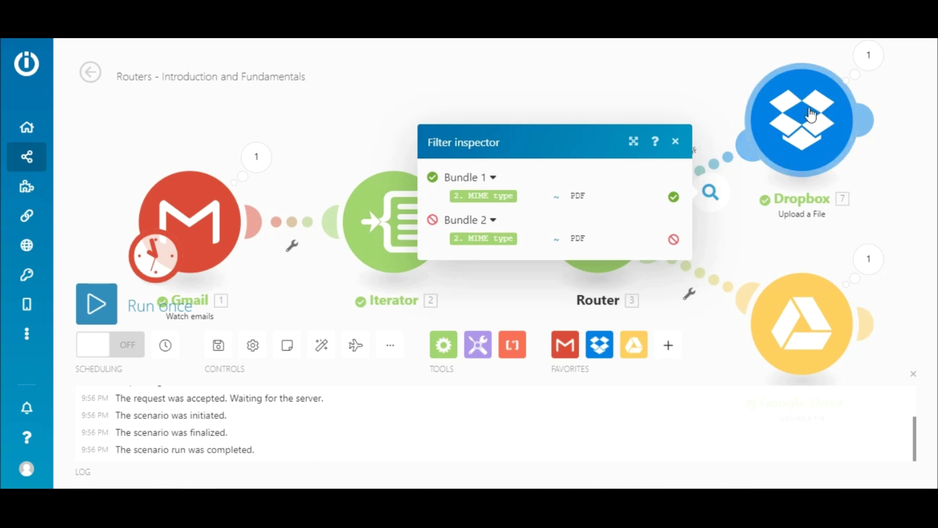
pyautogui.click(861, 70)
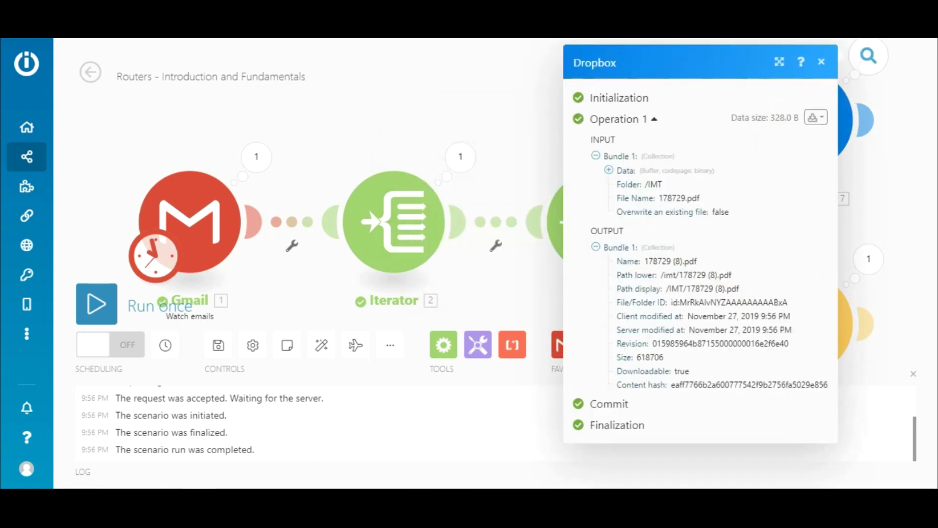
# - Close the Dropbox and PDF filter results, then check and close the Google Drive output
pyautogui.click(876, 41)
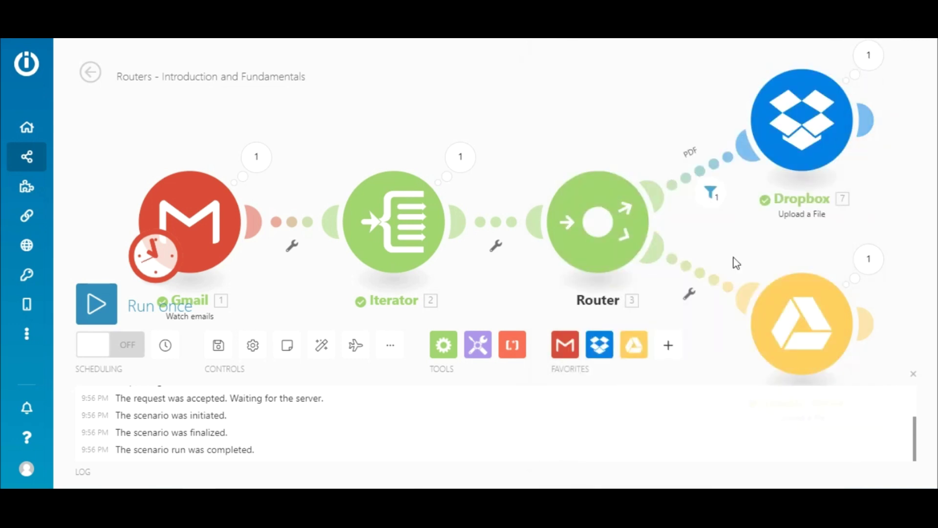
pyautogui.click(710, 192)
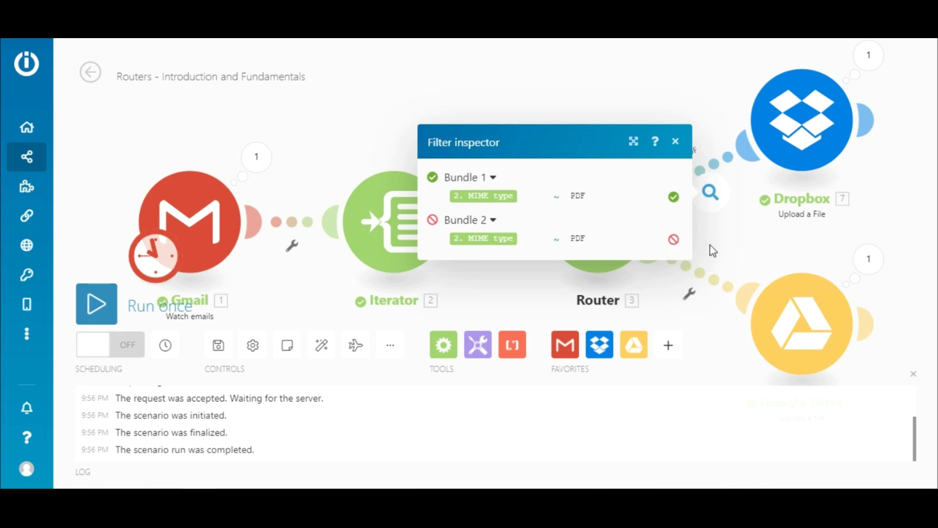
pyautogui.click(694, 150)
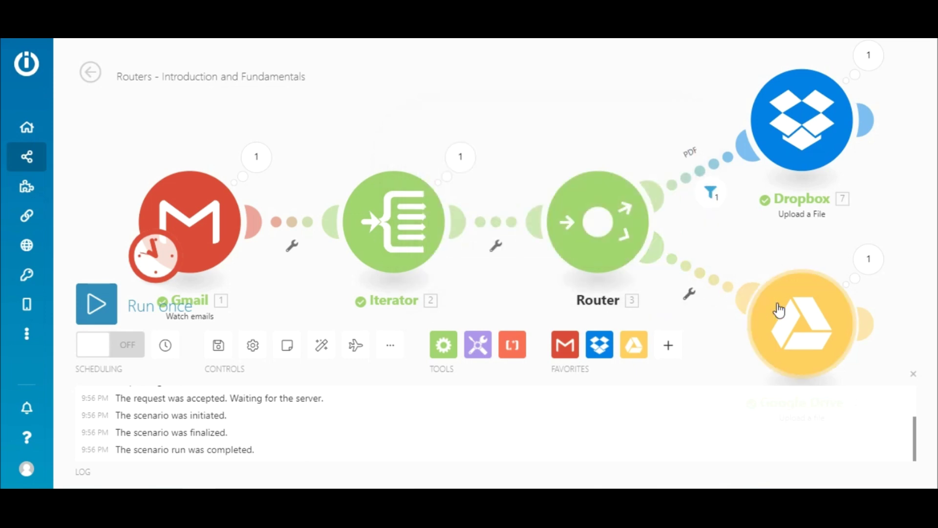
pyautogui.click(867, 259)
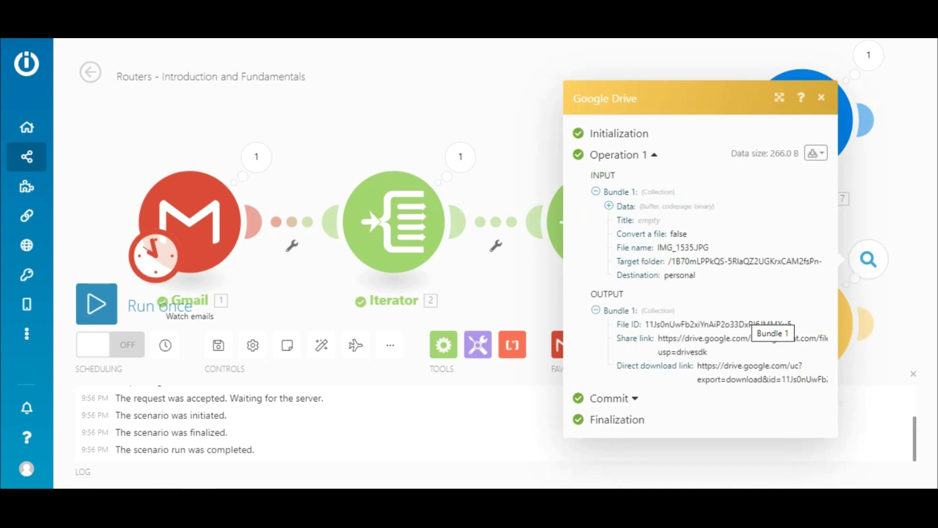
pyautogui.press('Escape')
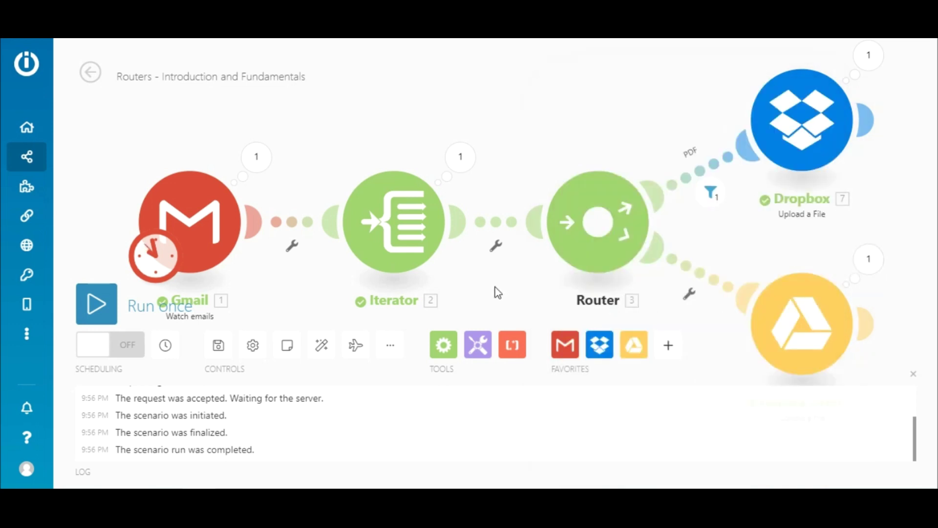